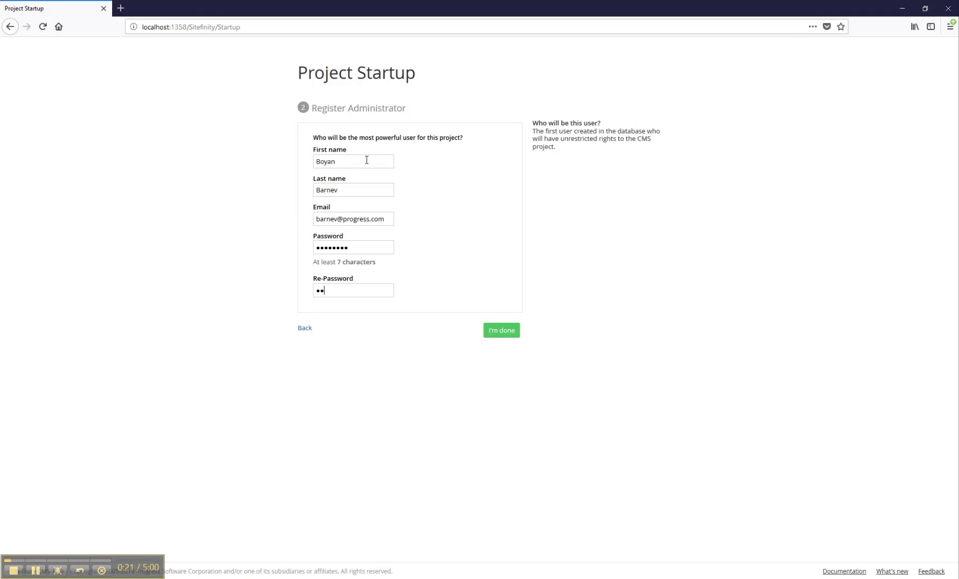
Submit the completed administrator registration so Sitefinity begins setting up the project
left_click(509, 338)
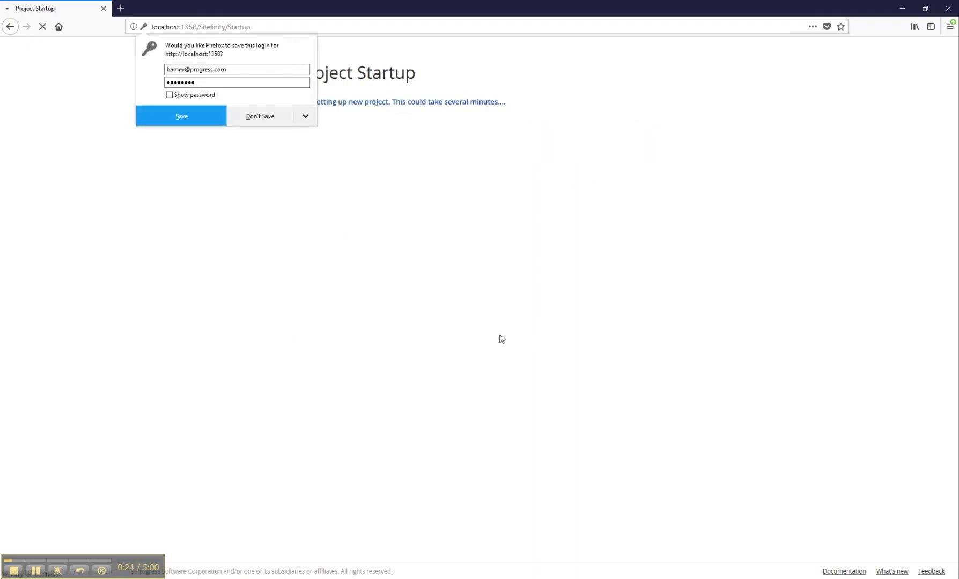
Decline saving the browser login, then log out of the Sitefinity backend
left_click(267, 116)
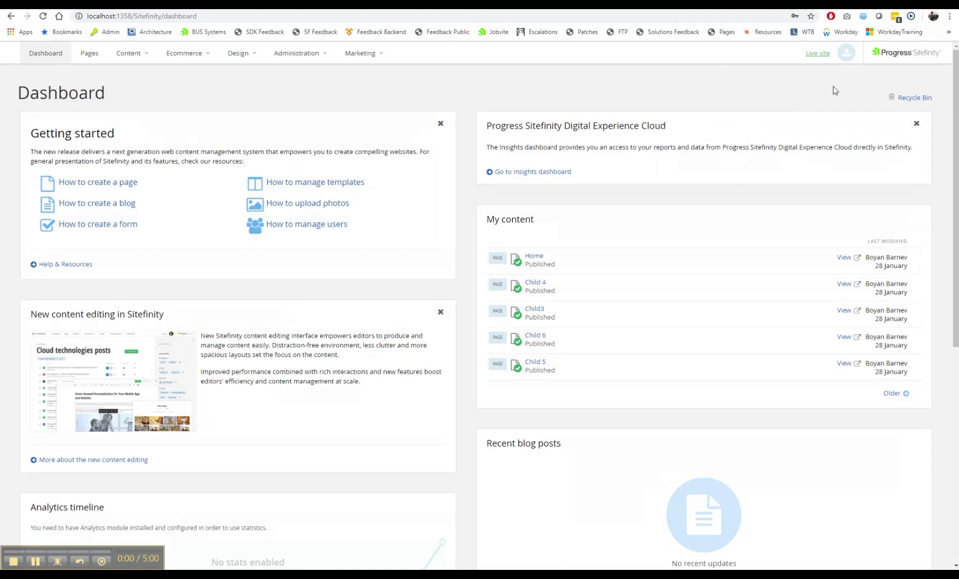
left_click(847, 54)
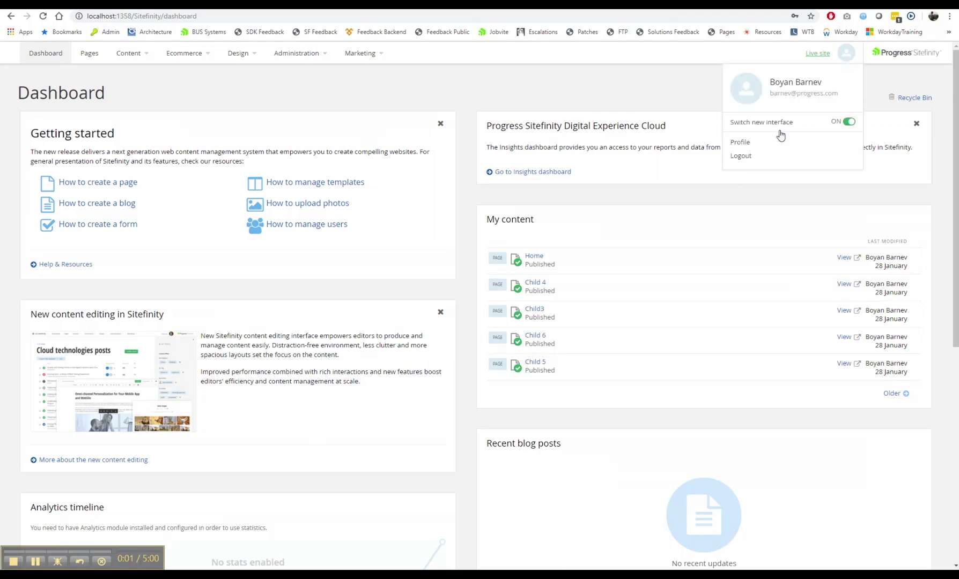
left_click(743, 156)
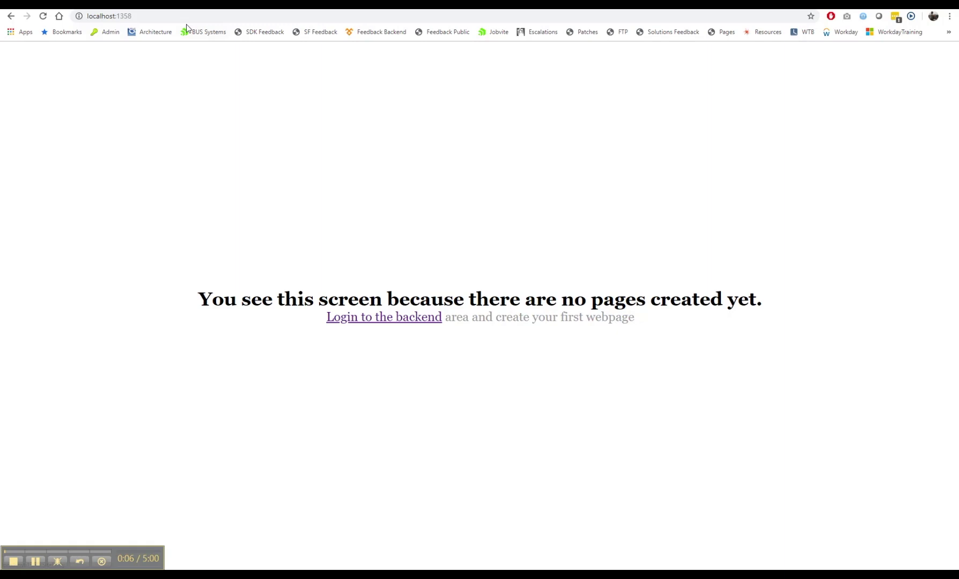
Go to localhost/sitefinity and log back in with the administrator password
left_click(192, 16)
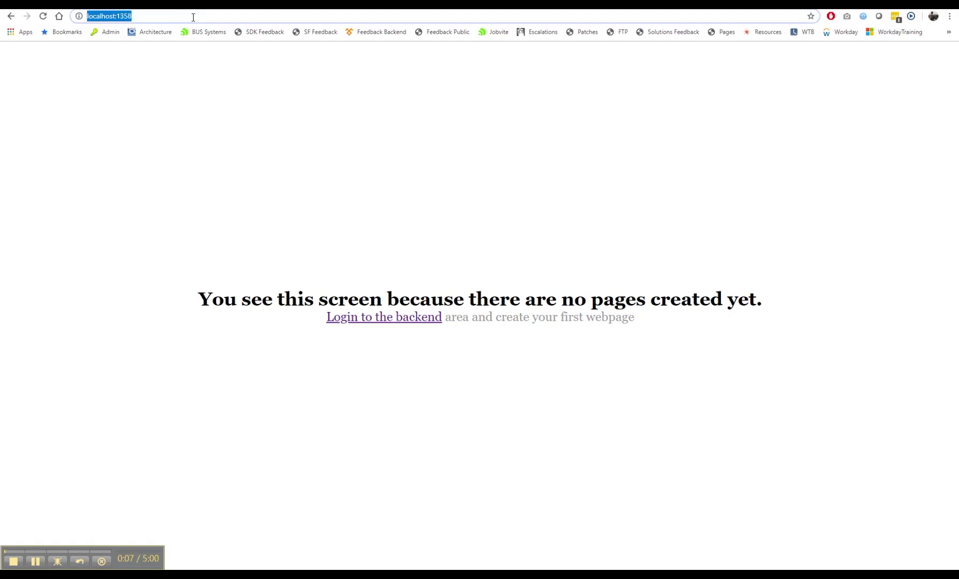
left_click(193, 17)
type("/sit")
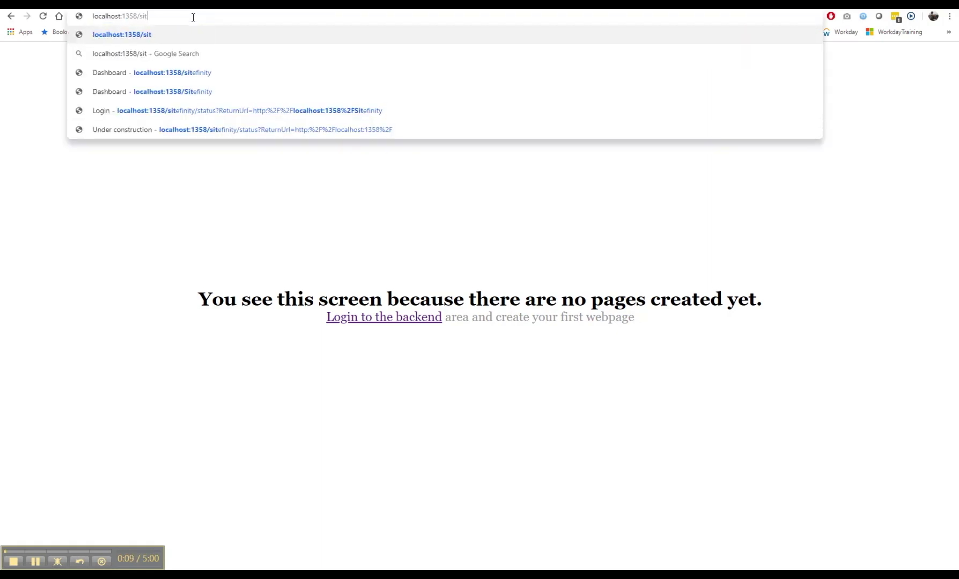
type("efinity")
key("Return")
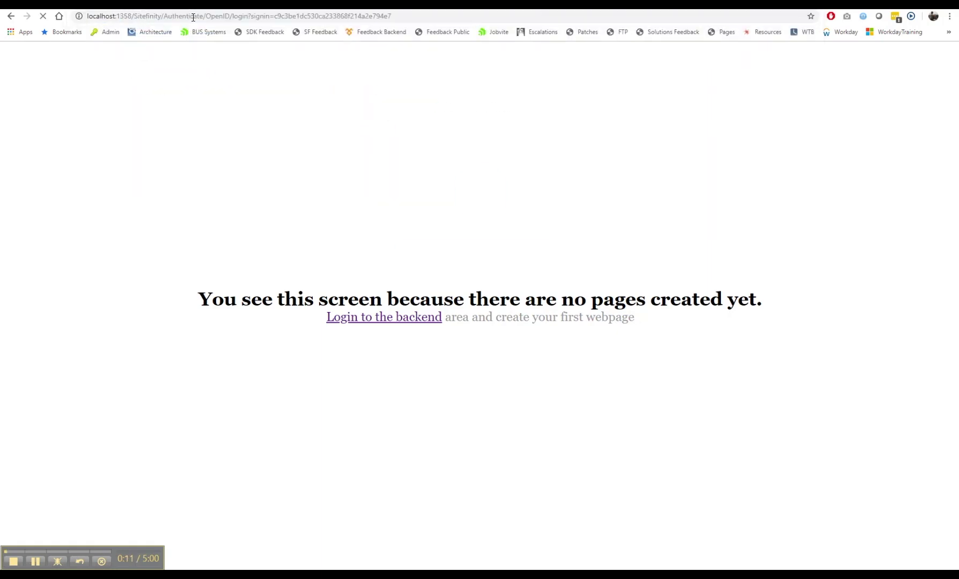
left_click_drag(440, 294, 358, 291)
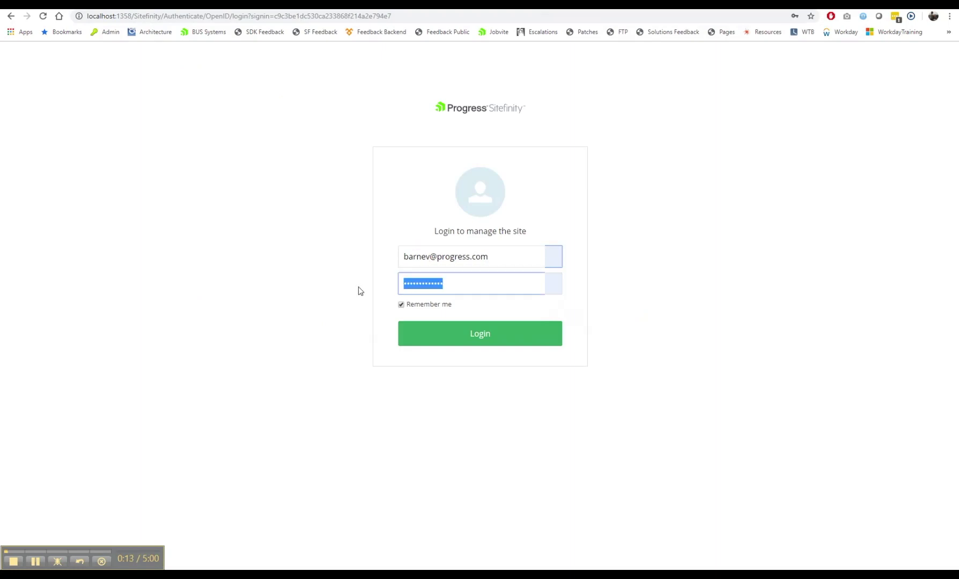
type("********")
key("Return")
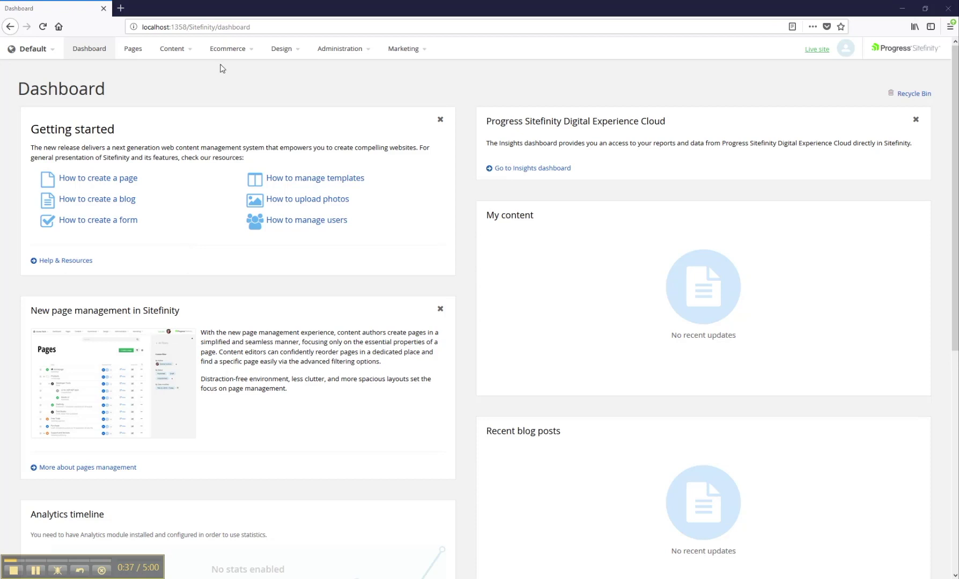
left_click(175, 54)
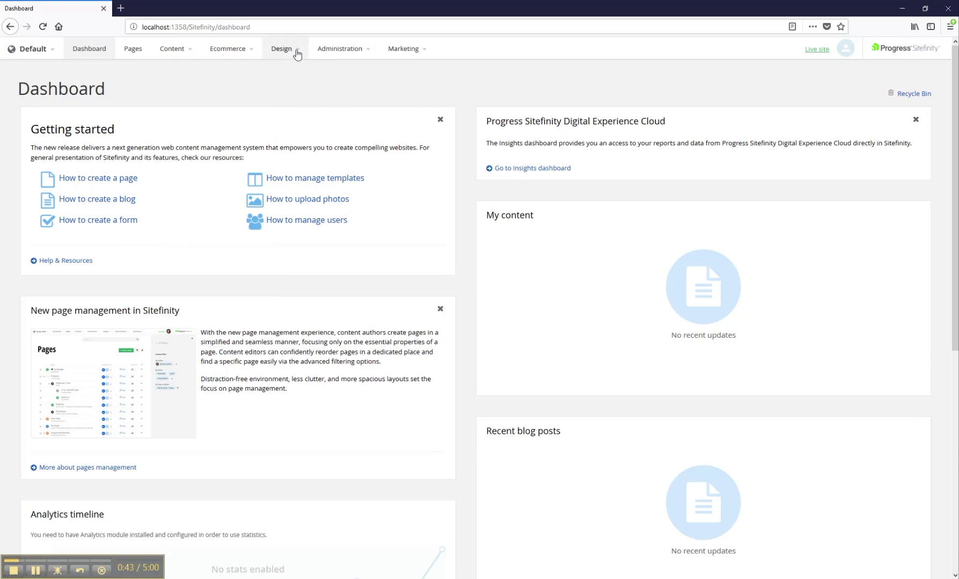
mouse_move(295, 52)
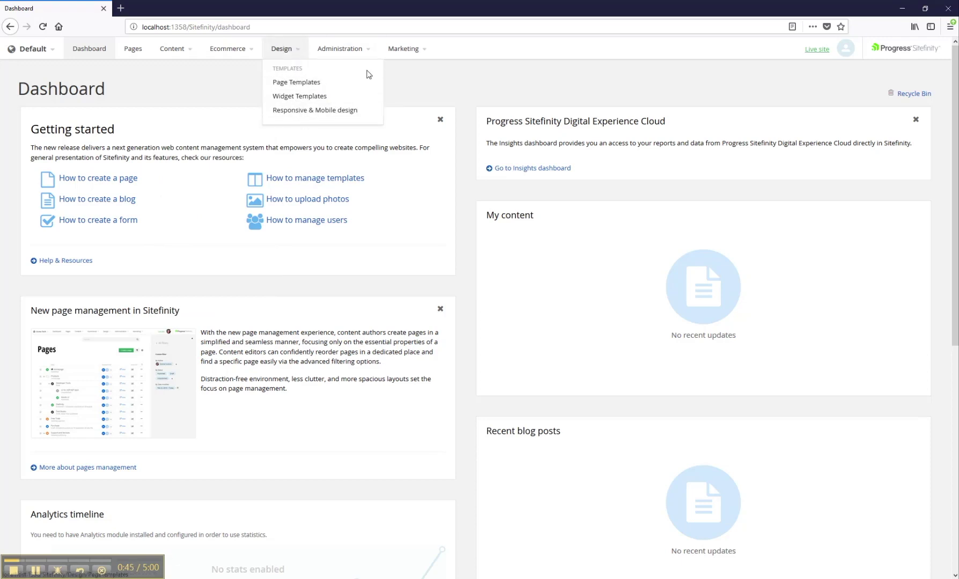
mouse_move(362, 53)
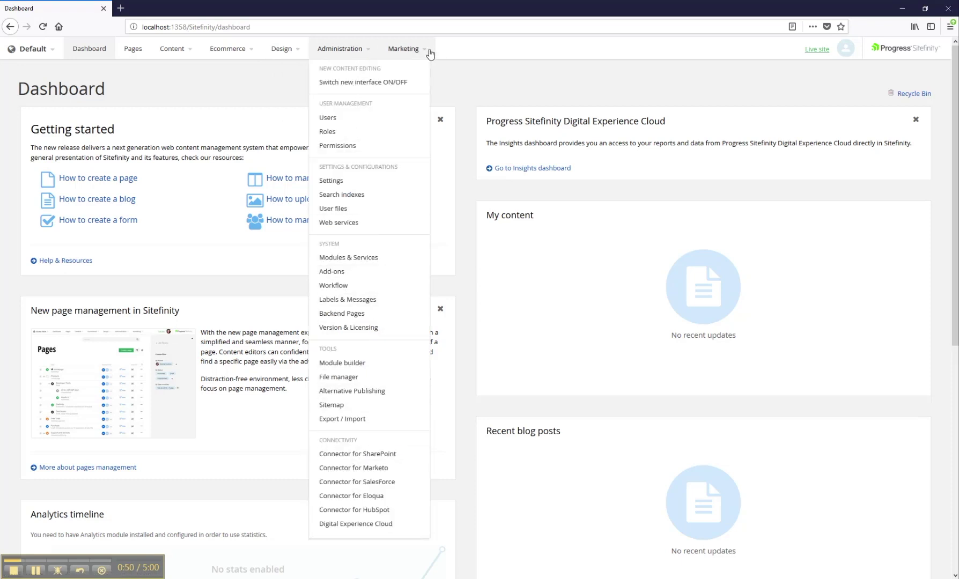
mouse_move(427, 54)
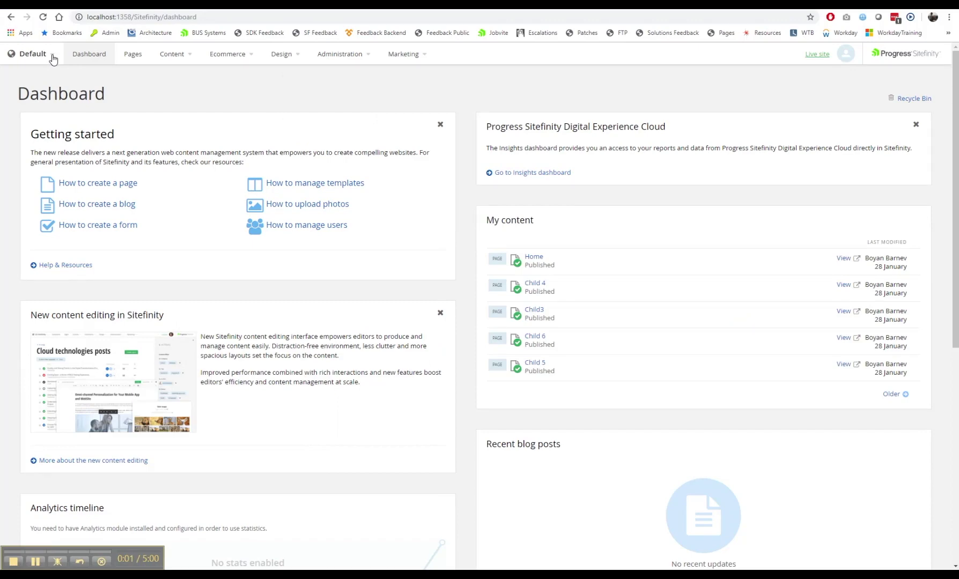
mouse_move(53, 59)
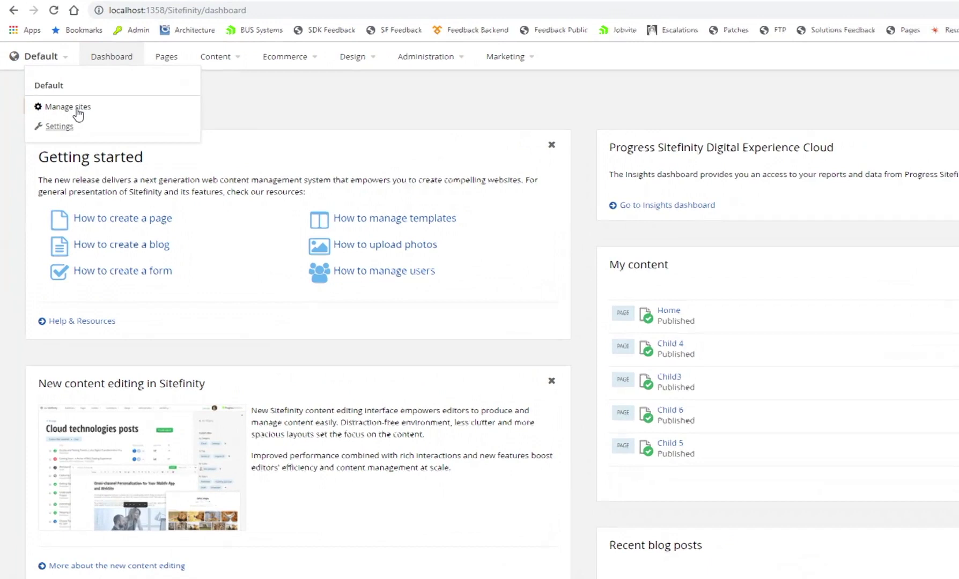
left_click(61, 95)
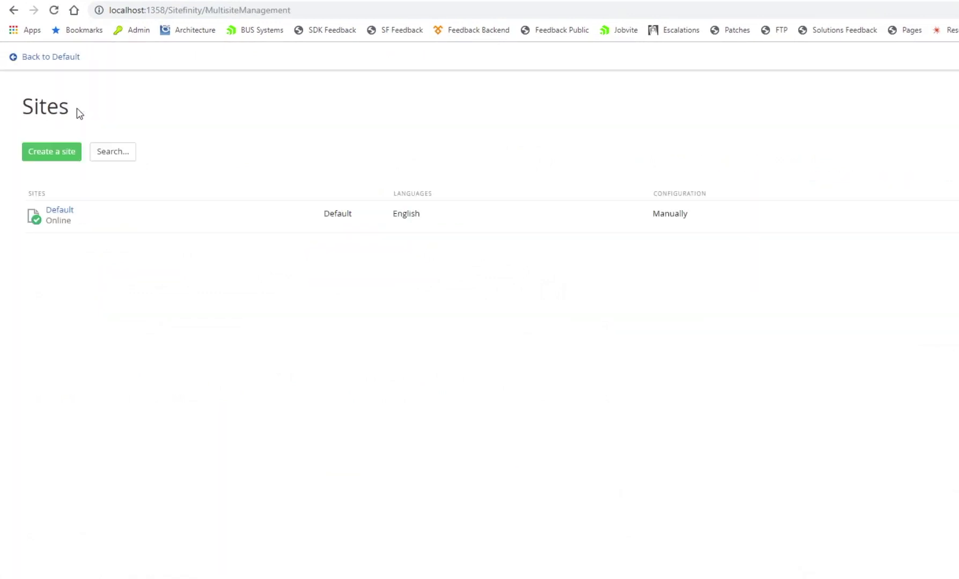
left_click(56, 58)
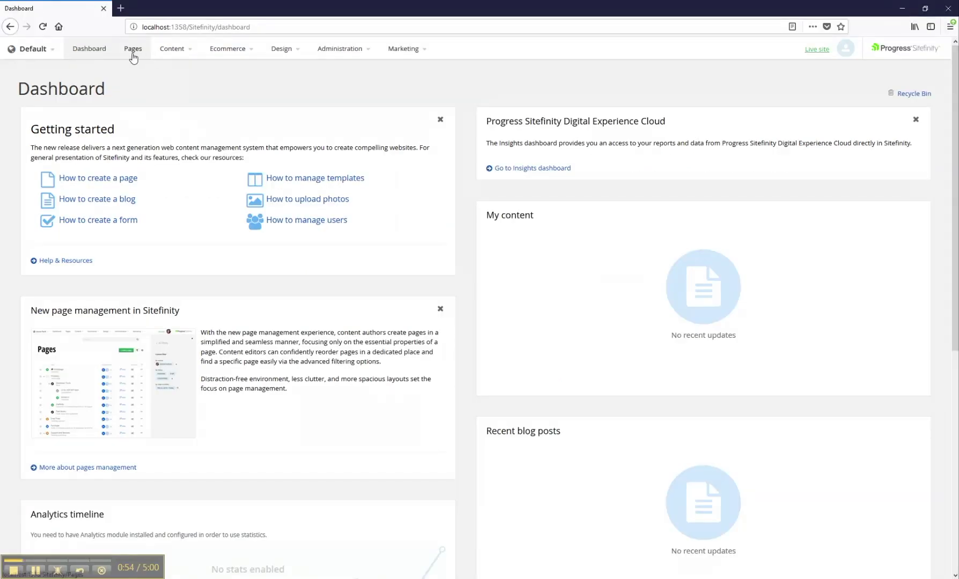
Go to the Pages list and start creating a new page
left_click(133, 55)
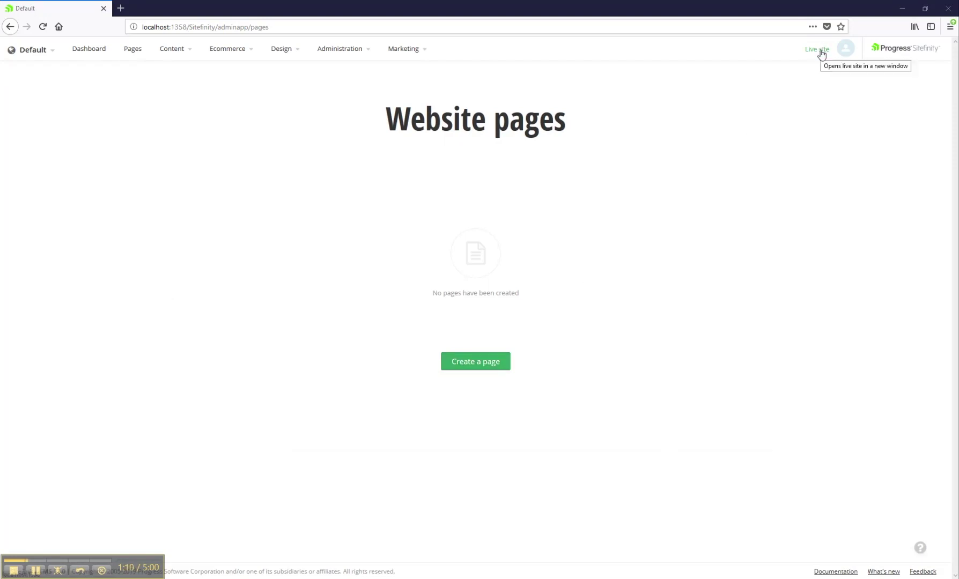
left_click(490, 367)
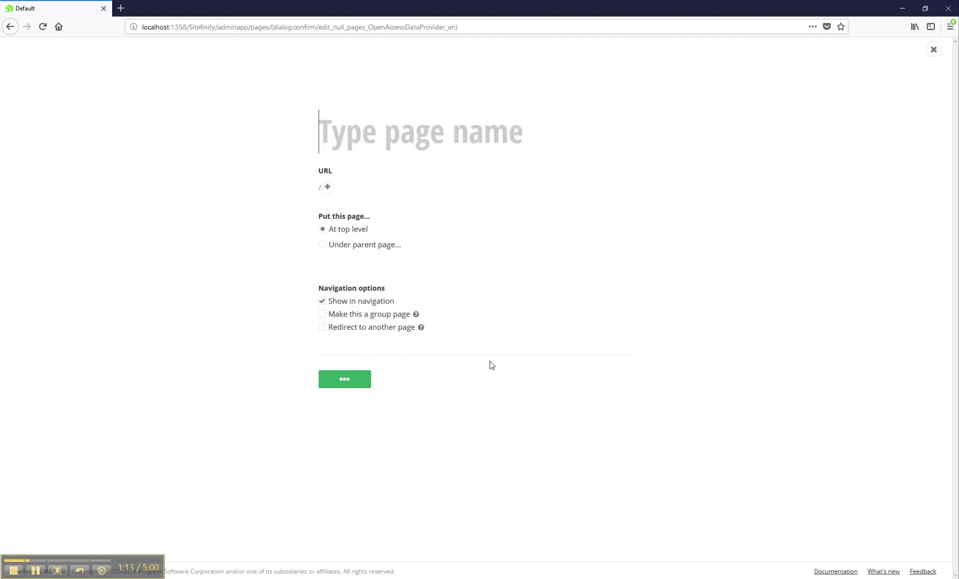
Name the new top-level page 'Home' and base it on the Bootstrap4 default template
type("Home")
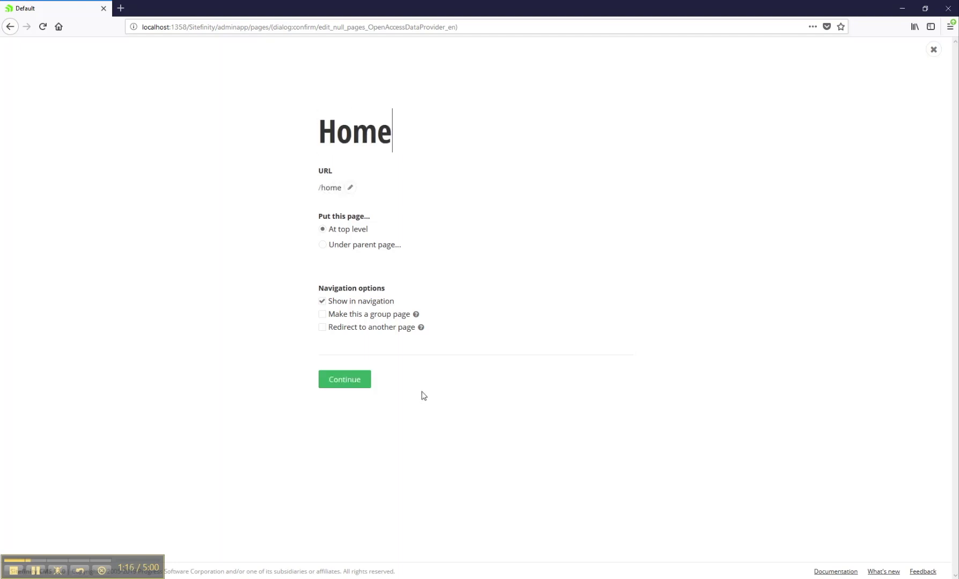
left_click(352, 381)
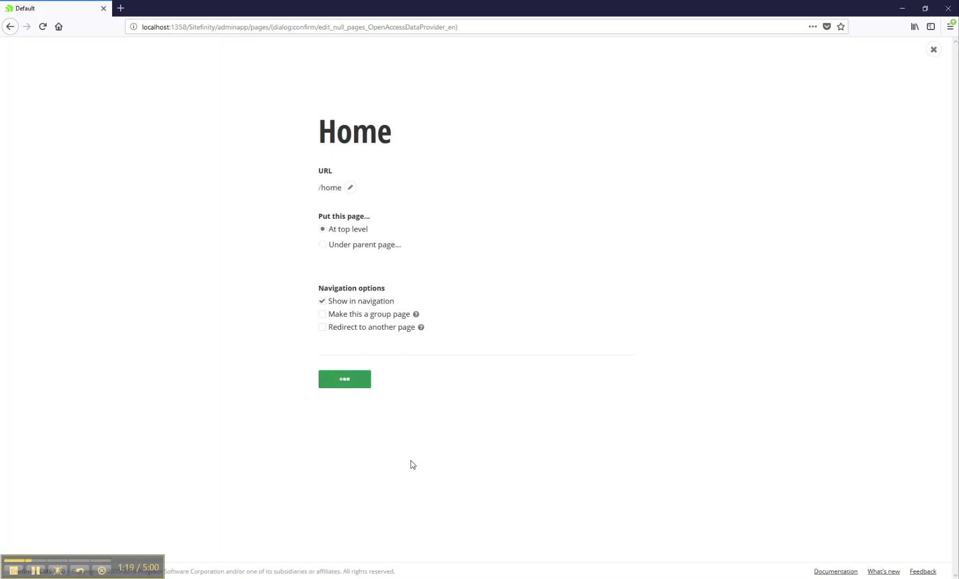
mouse_move(412, 466)
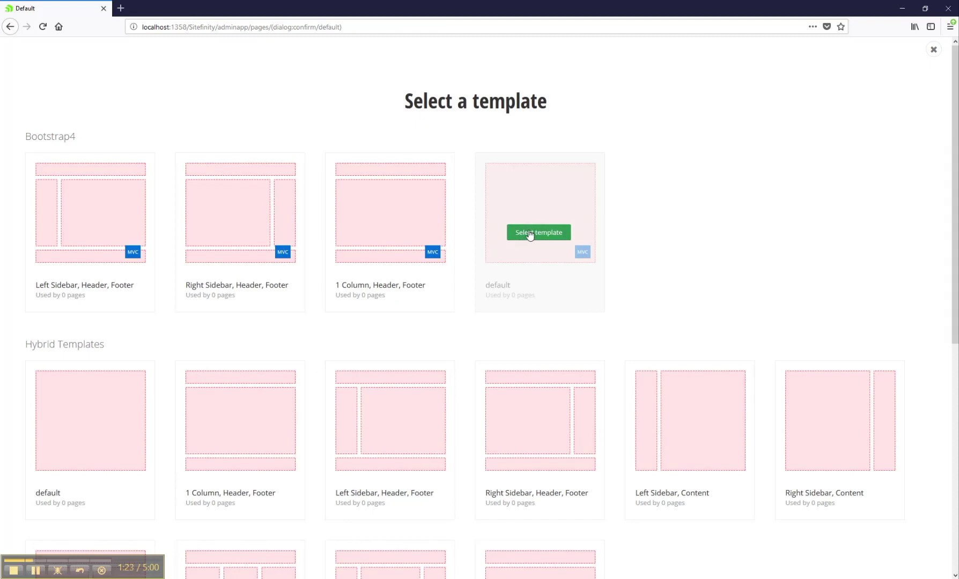
left_click(530, 235)
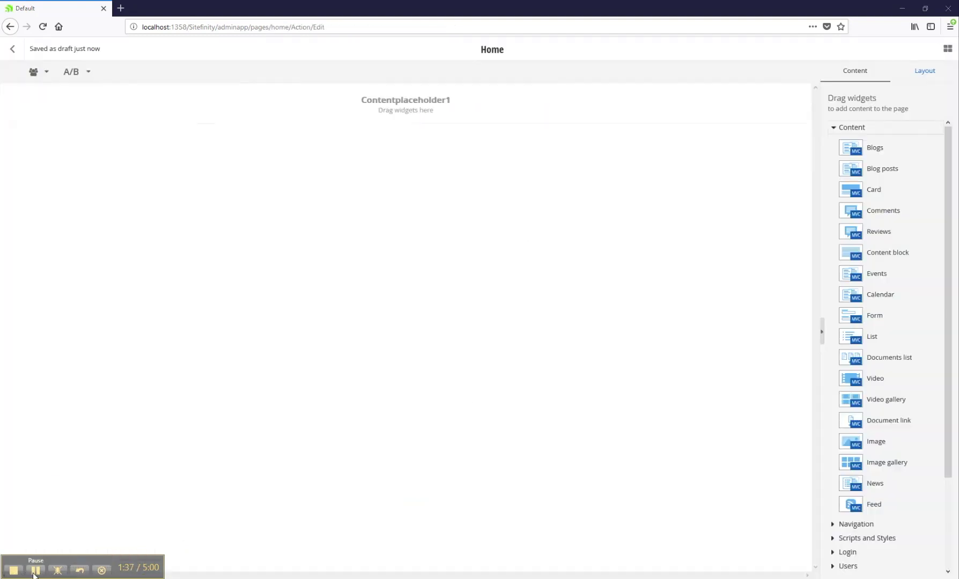
Add a content block reading 'Hello world!' as Heading 1, save it, and publish Home
left_click_drag(872, 255, 436, 110)
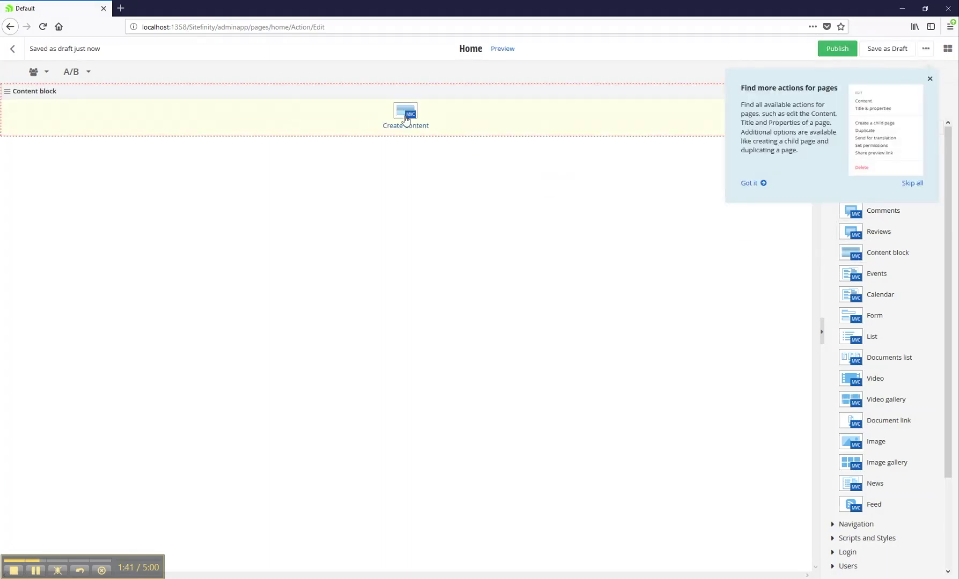
left_click(417, 126)
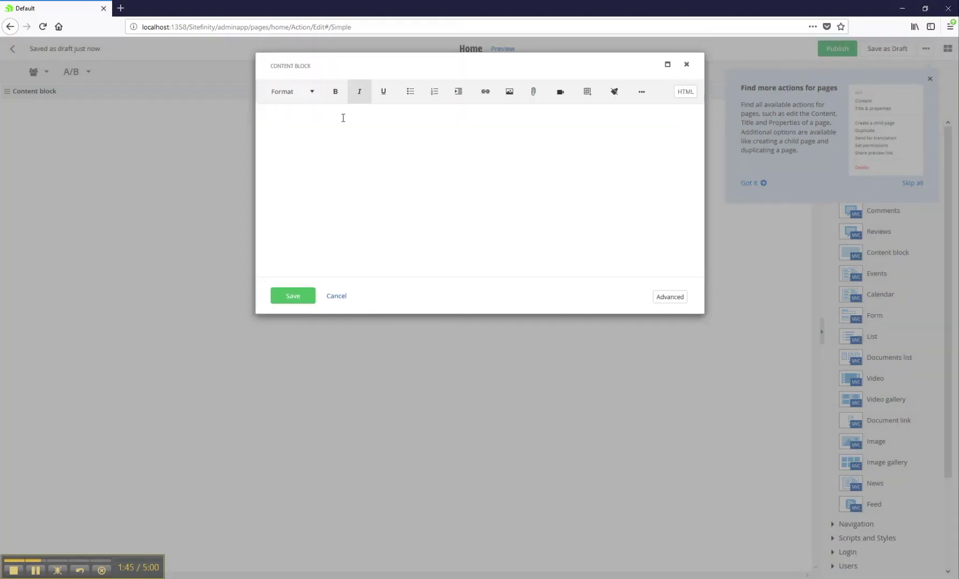
type("Hello world!")
left_click_drag(307, 118, 262, 119)
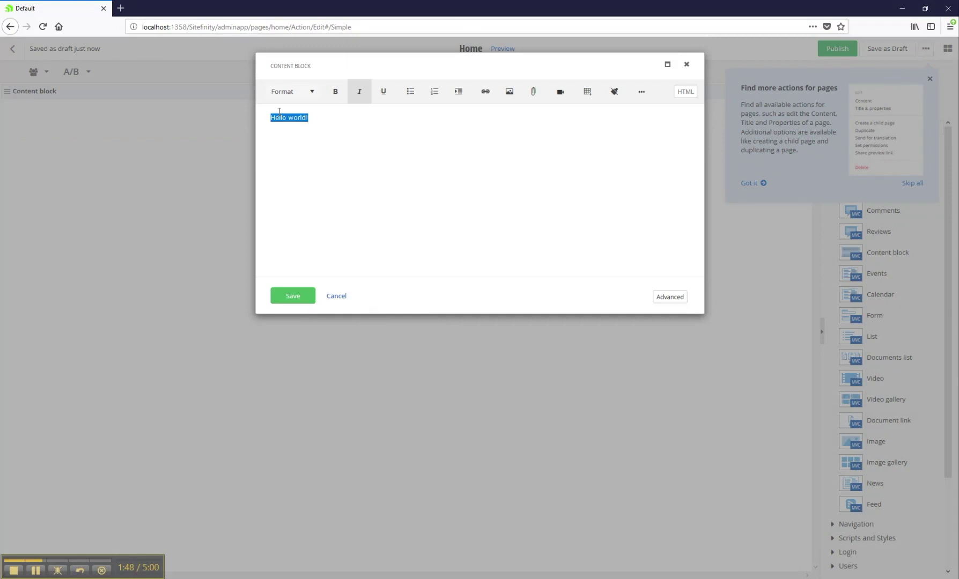
left_click(308, 96)
left_click(302, 133)
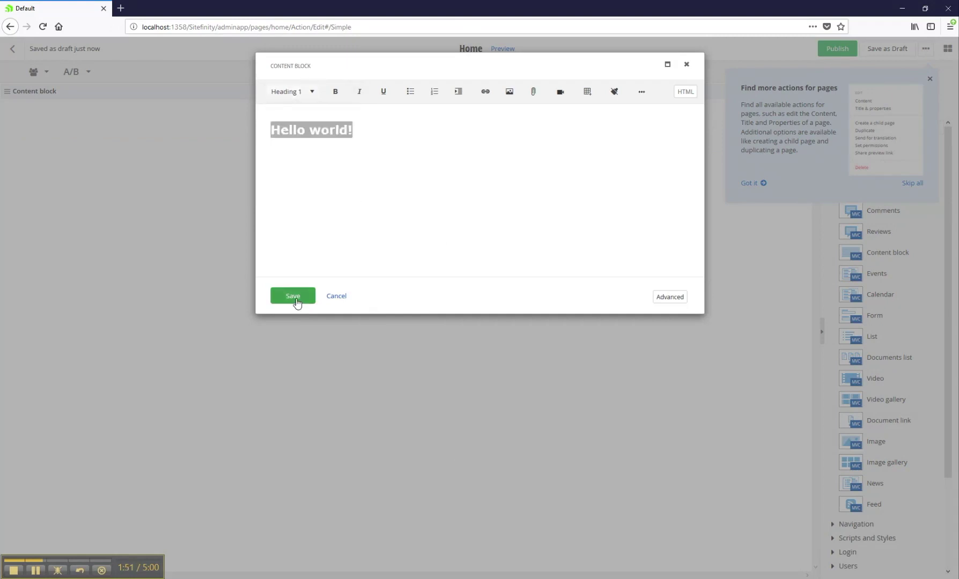
left_click(294, 296)
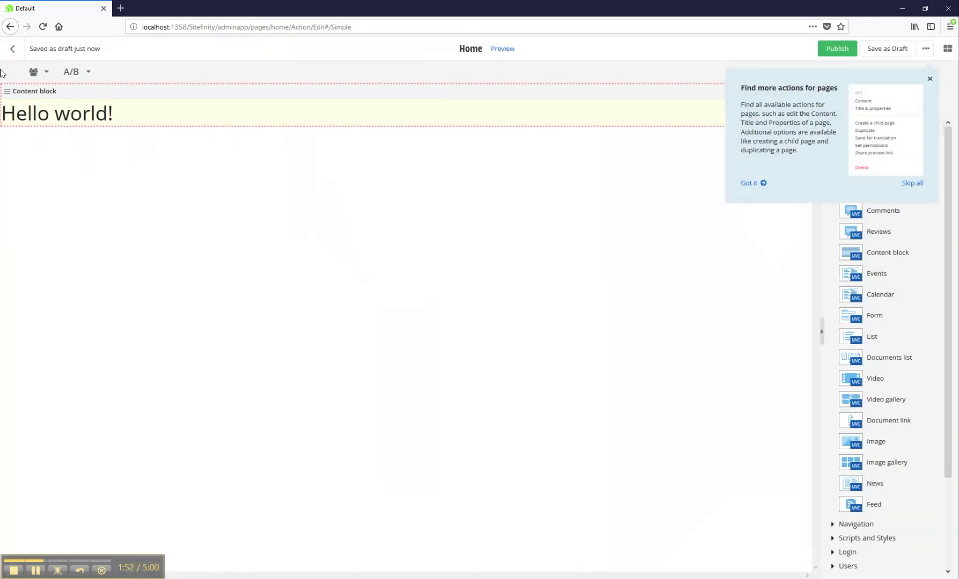
left_click(838, 48)
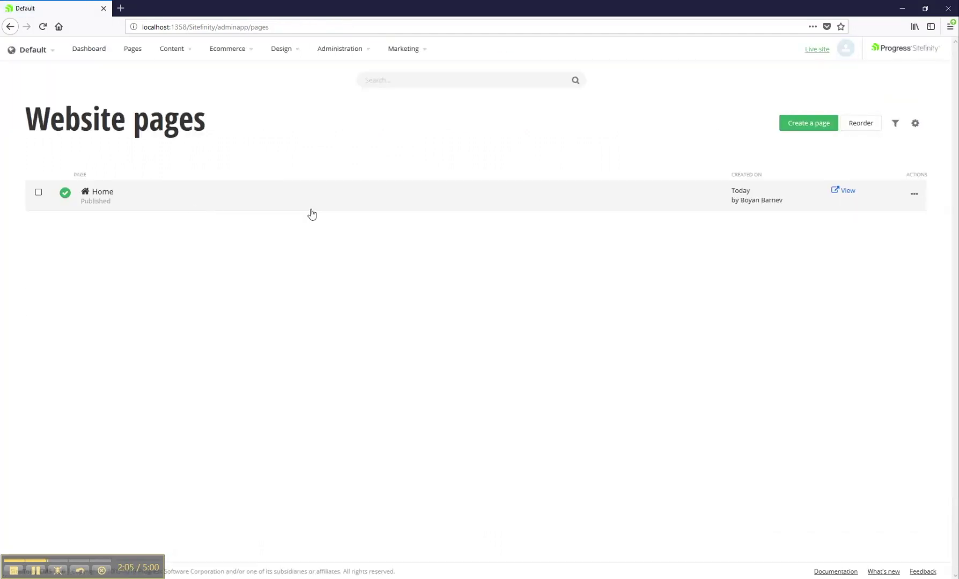
Create a page named 'Page 1' with Home as its parent page
left_click(817, 127)
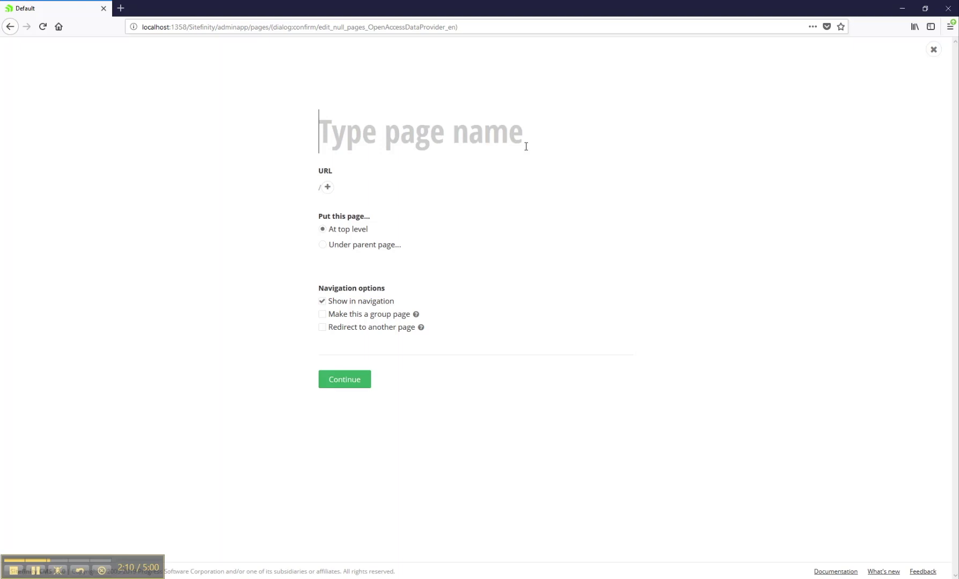
type("Page 1")
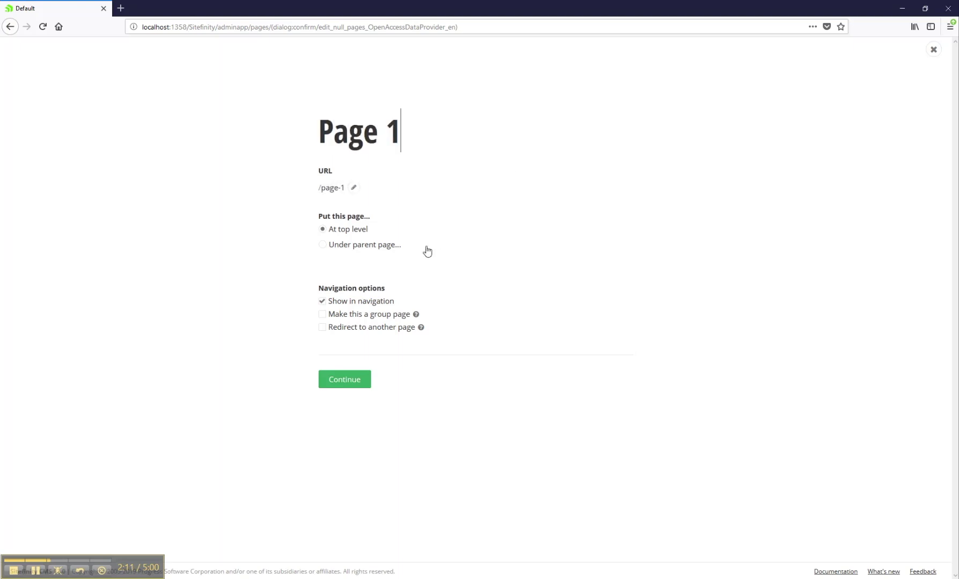
left_click(371, 245)
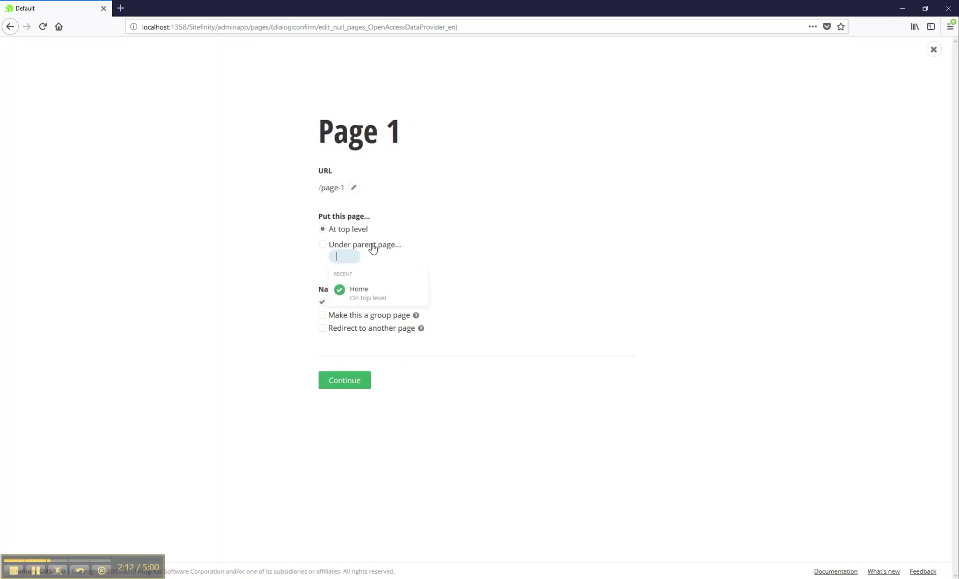
left_click(358, 295)
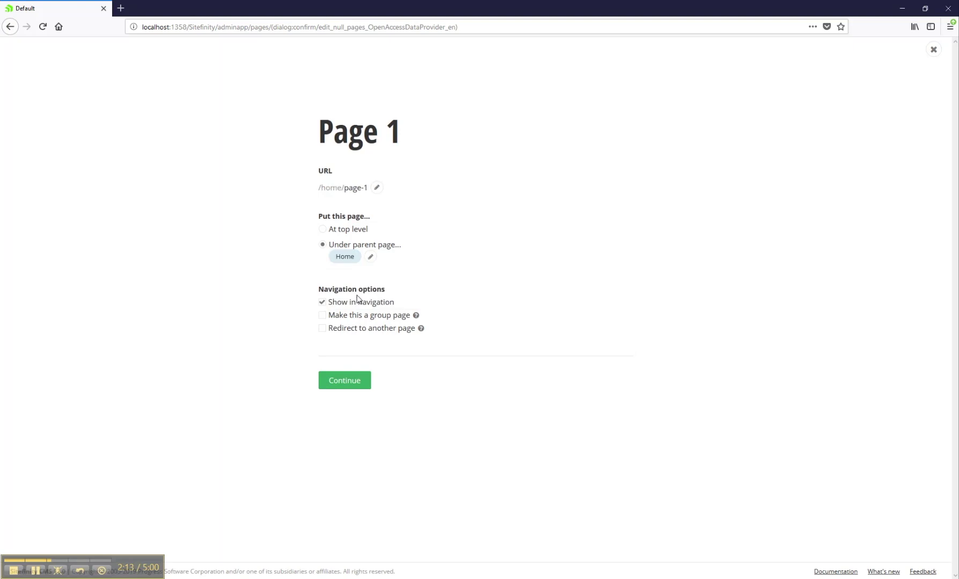
left_click(334, 384)
Add an 'I <3 Sitefinity!' Heading 1 block, publish Page 1, and expand Home
left_click(89, 232)
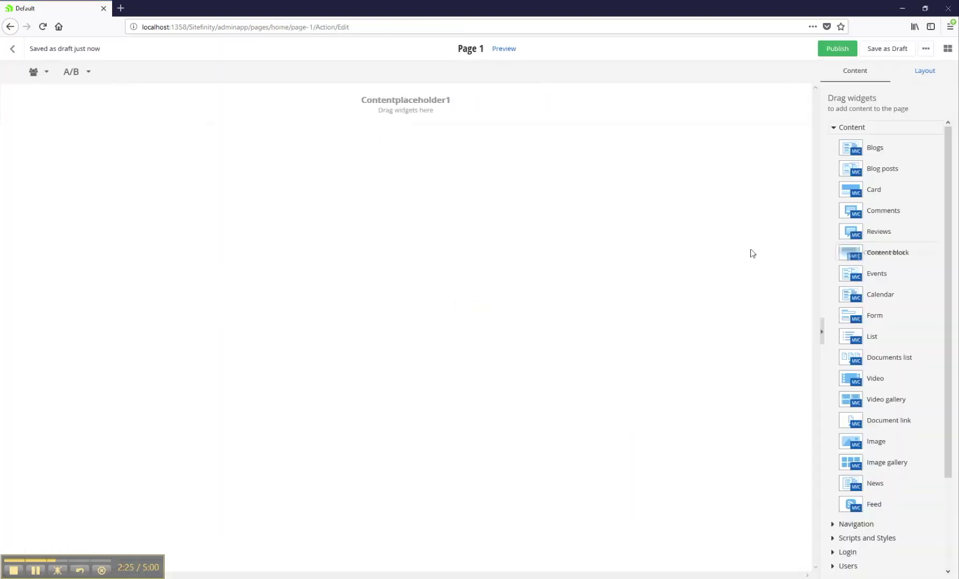
left_click(414, 128)
type("I")
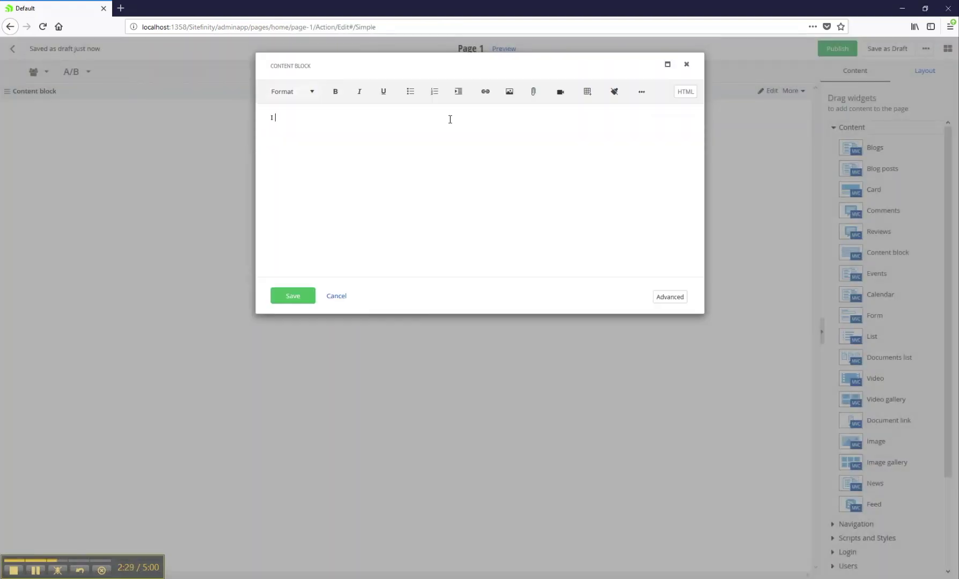
type(" <3 Sitefinity!")
key("ctrl+a")
left_click(290, 92)
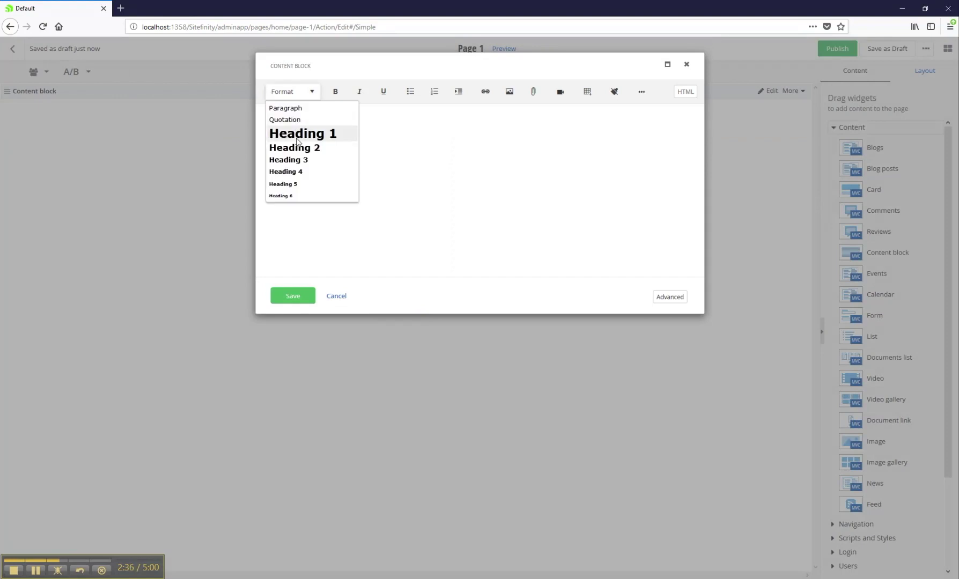
left_click(301, 132)
left_click(294, 296)
left_click(837, 48)
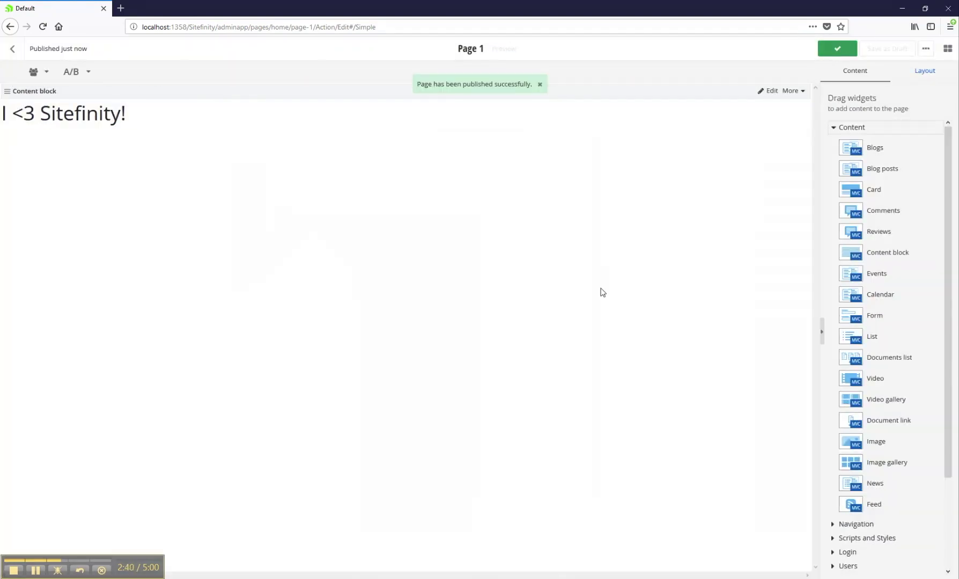
left_click(53, 193)
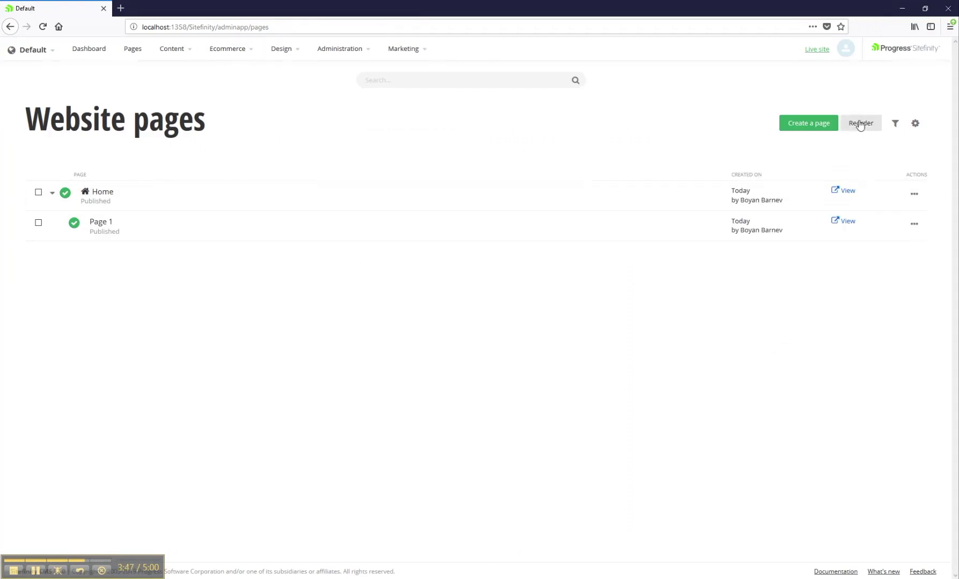
left_click(860, 123)
left_click_drag(367, 171, 376, 131)
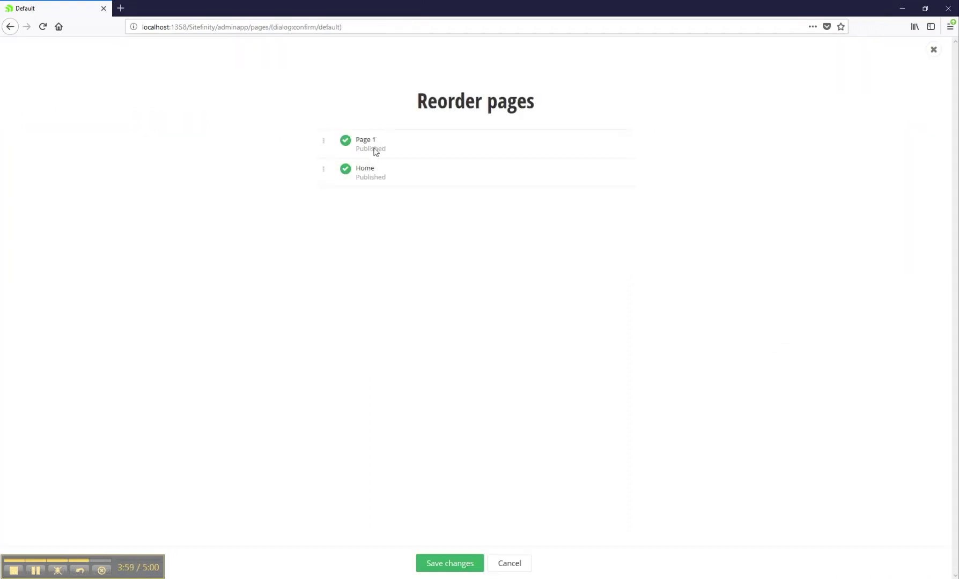
left_click(456, 570)
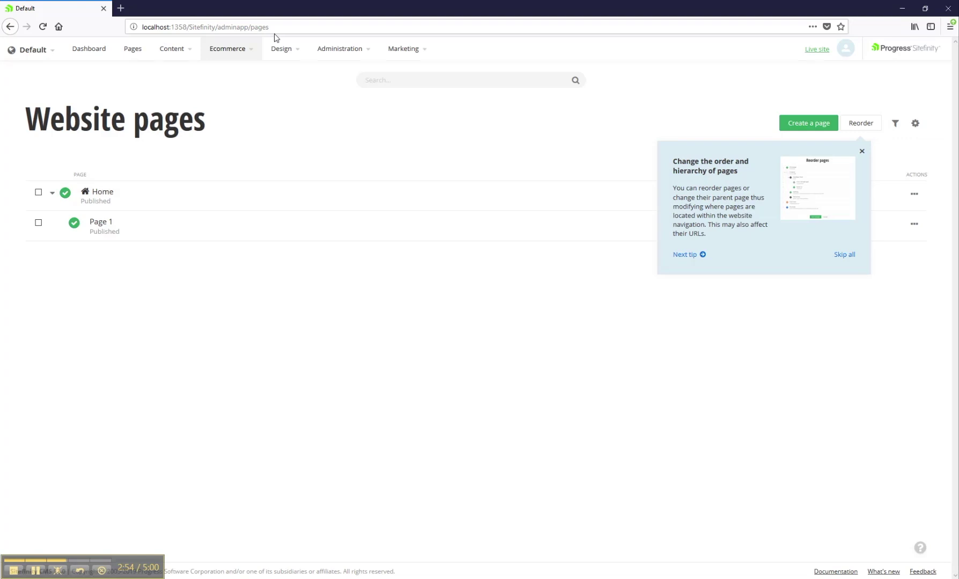
From Design > Page Templates, open the Bootstrap4 'default' template used by both pages
left_click(288, 56)
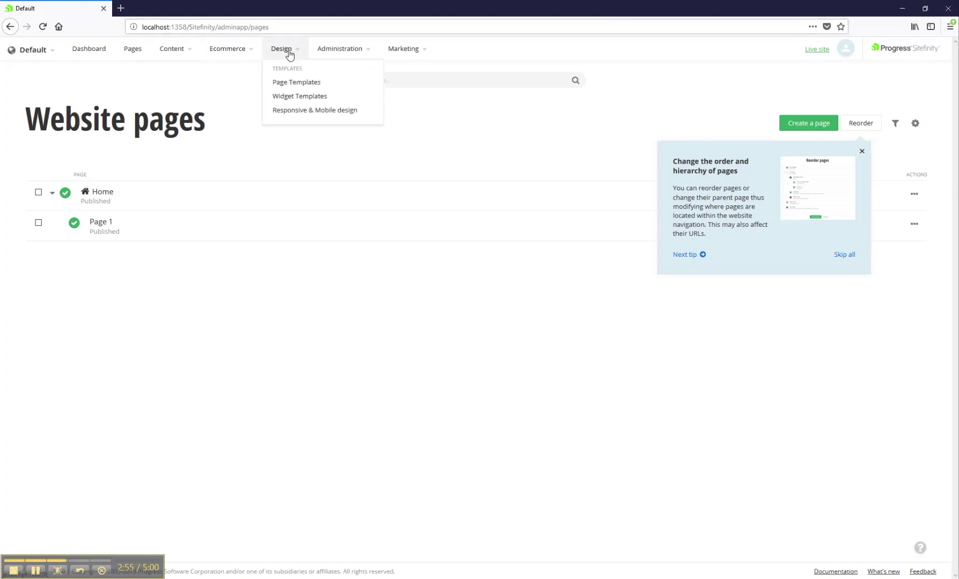
left_click(308, 88)
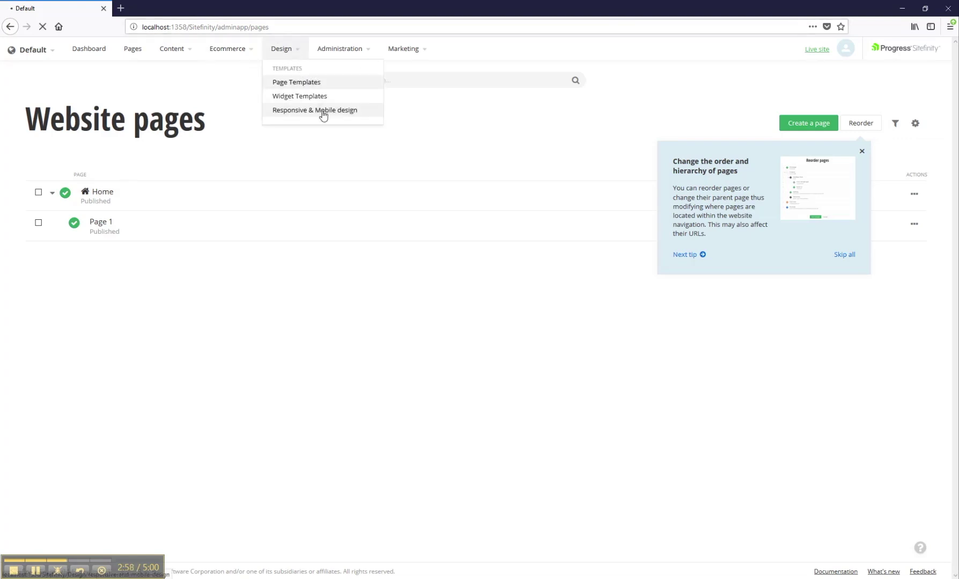
left_click(848, 260)
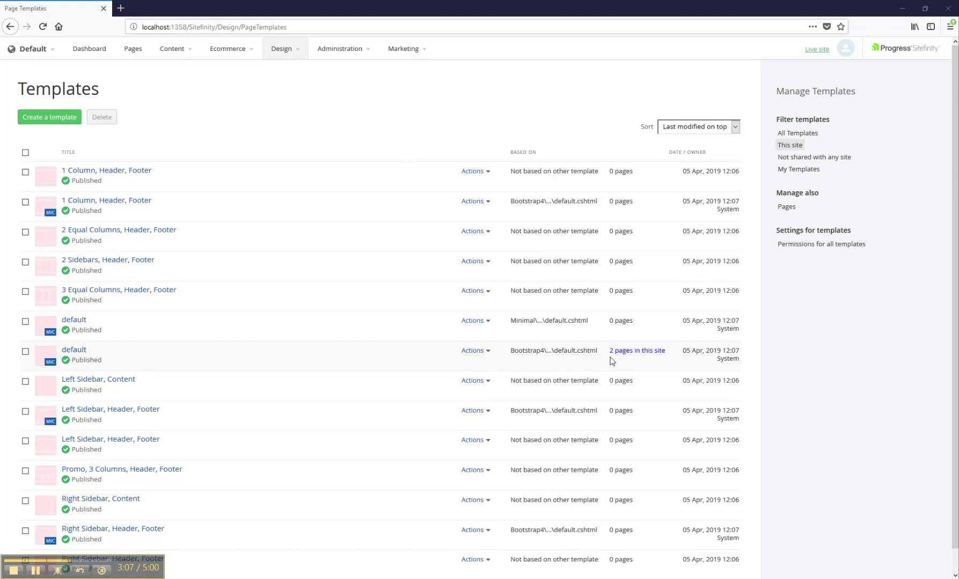
left_click(78, 352)
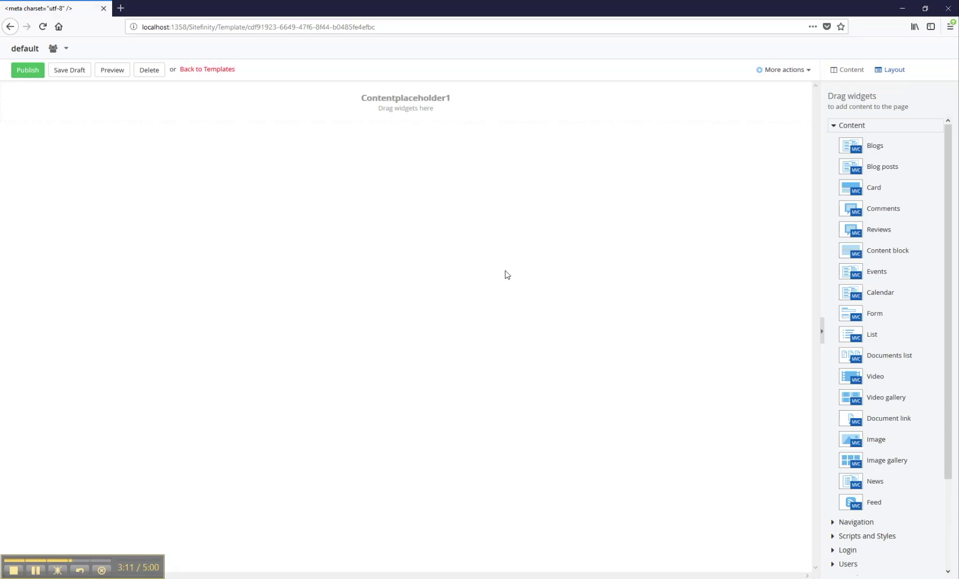
Drop two containers into the template, place a Navigation widget in the top one, and publish
left_click(893, 75)
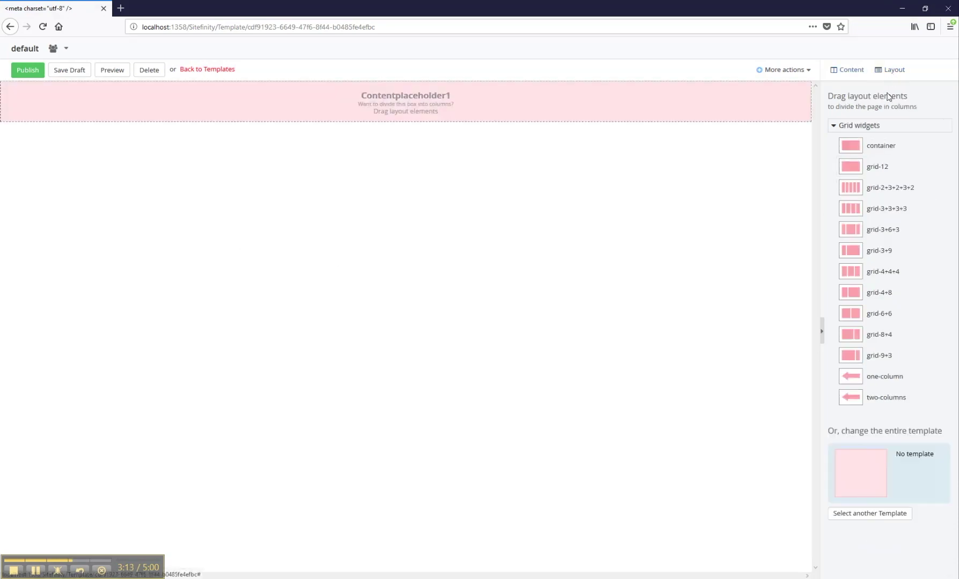
left_click_drag(855, 142, 379, 93)
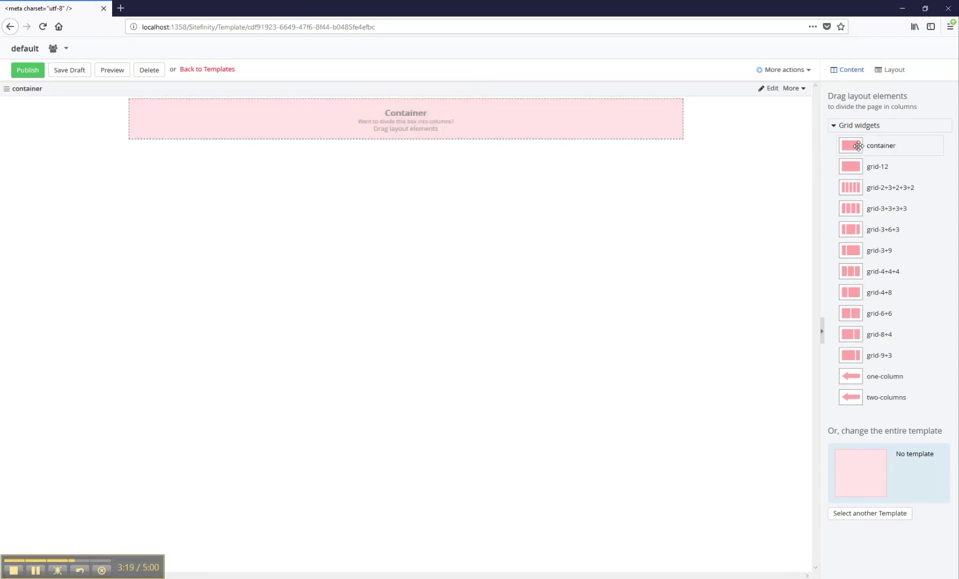
left_click_drag(858, 145, 448, 101)
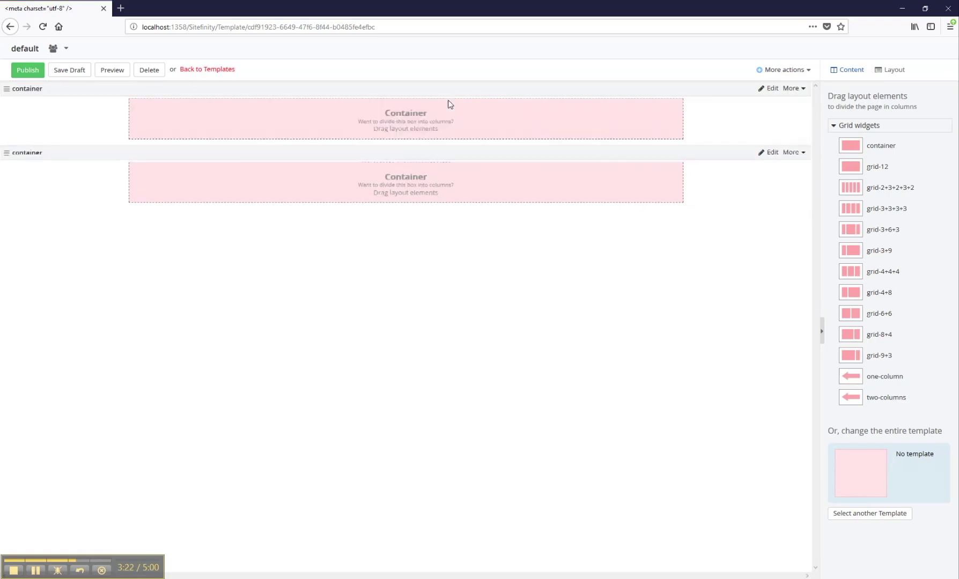
left_click(850, 72)
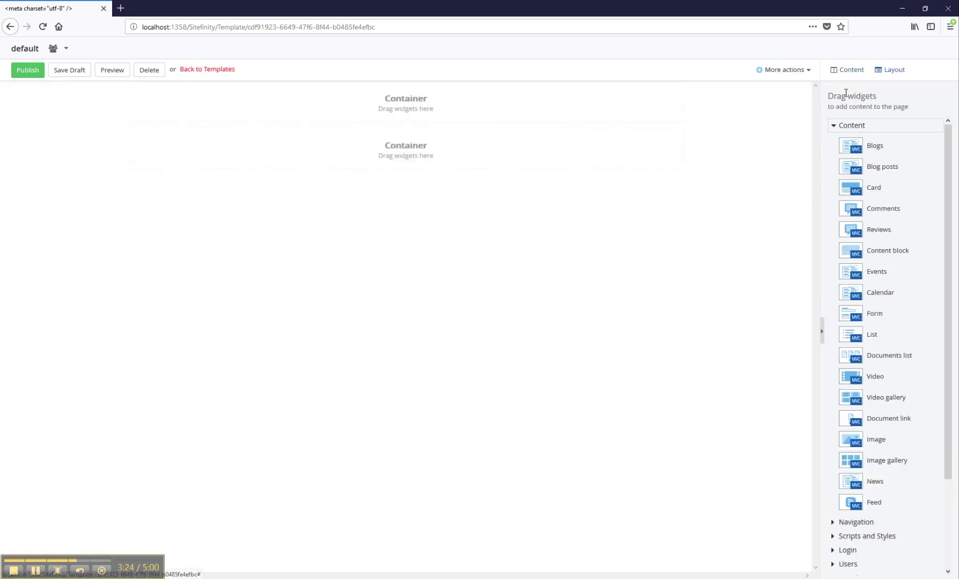
left_click(867, 527)
left_click_drag(863, 181, 450, 107)
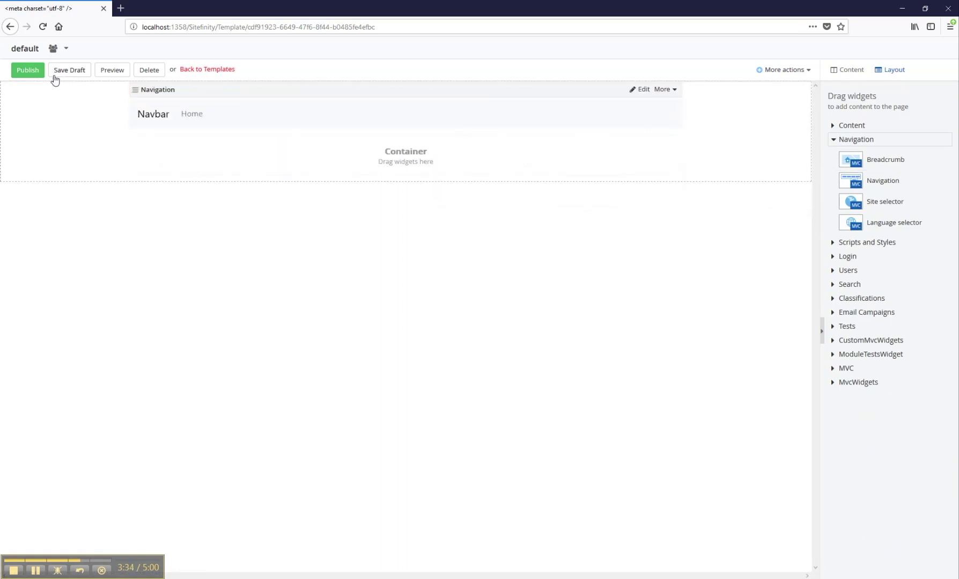
left_click(28, 70)
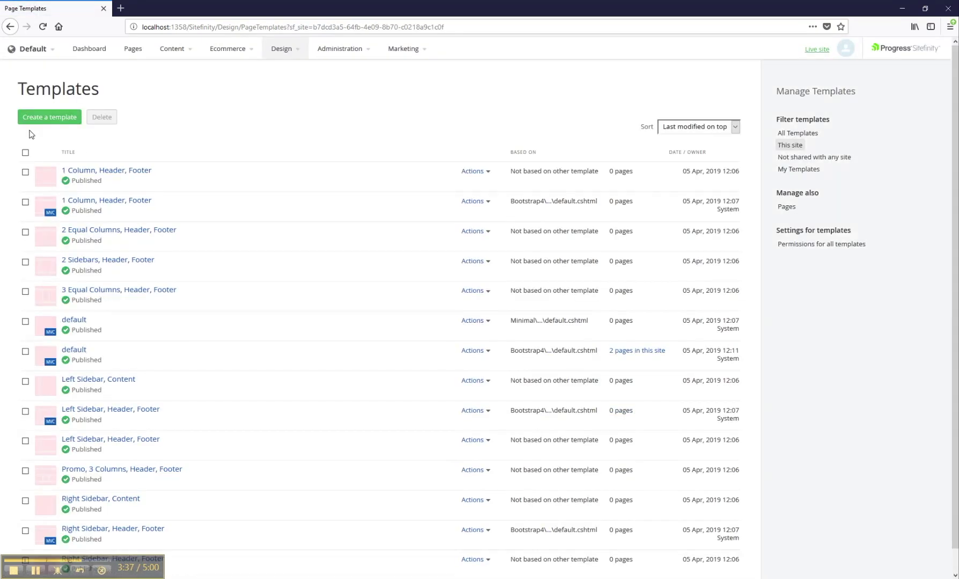
From the Pages list, view the live site and follow the navbar from Page 1 back to Home
left_click(134, 53)
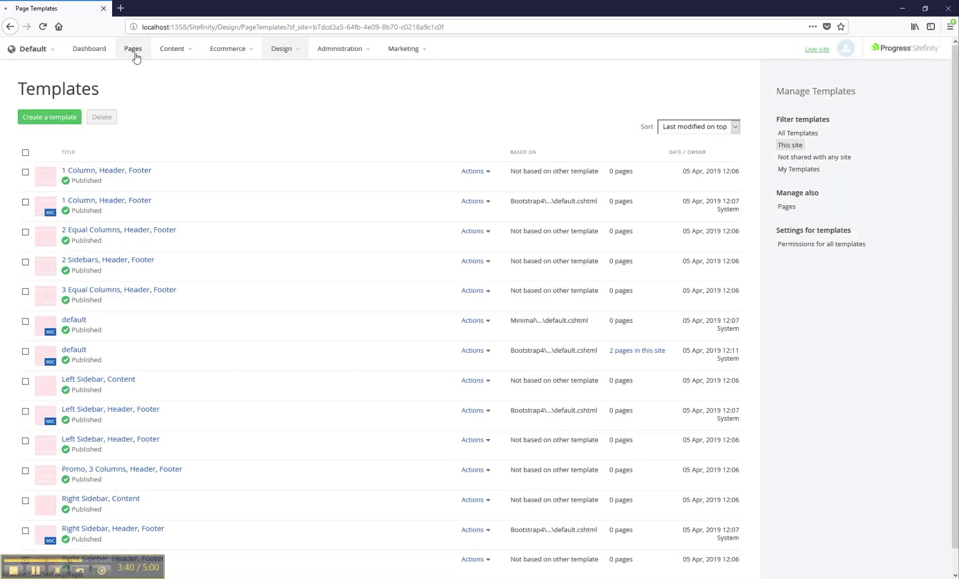
left_click(817, 49)
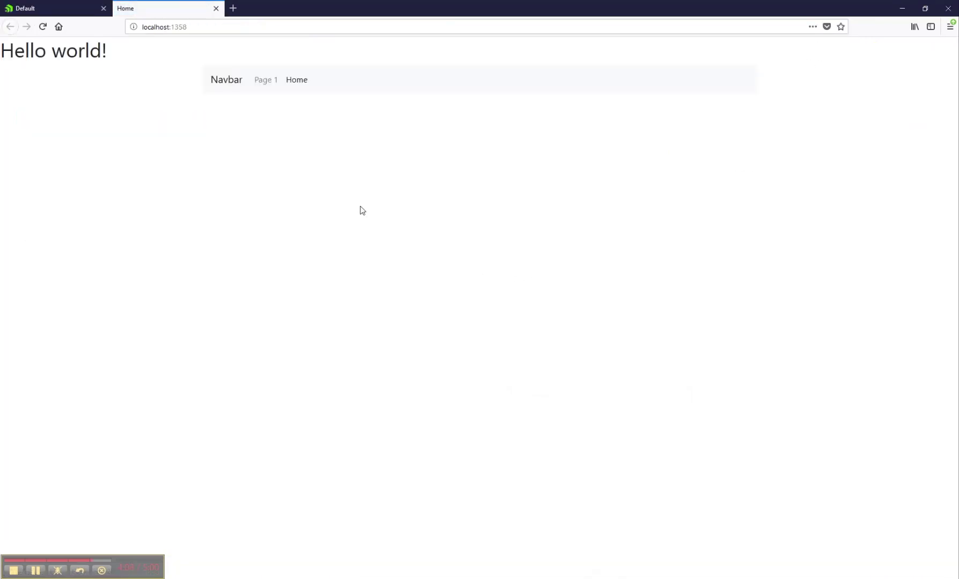
left_click(266, 82)
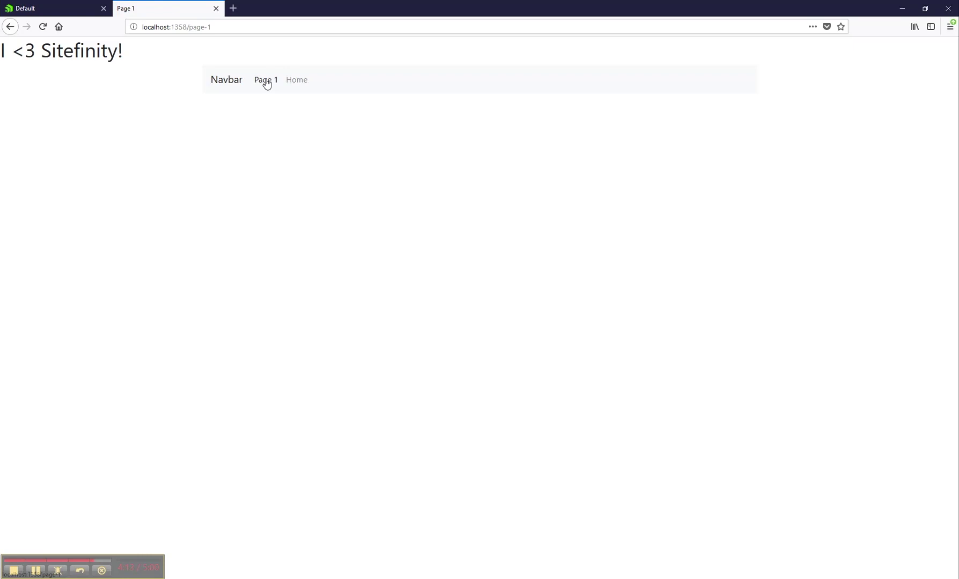
left_click(302, 84)
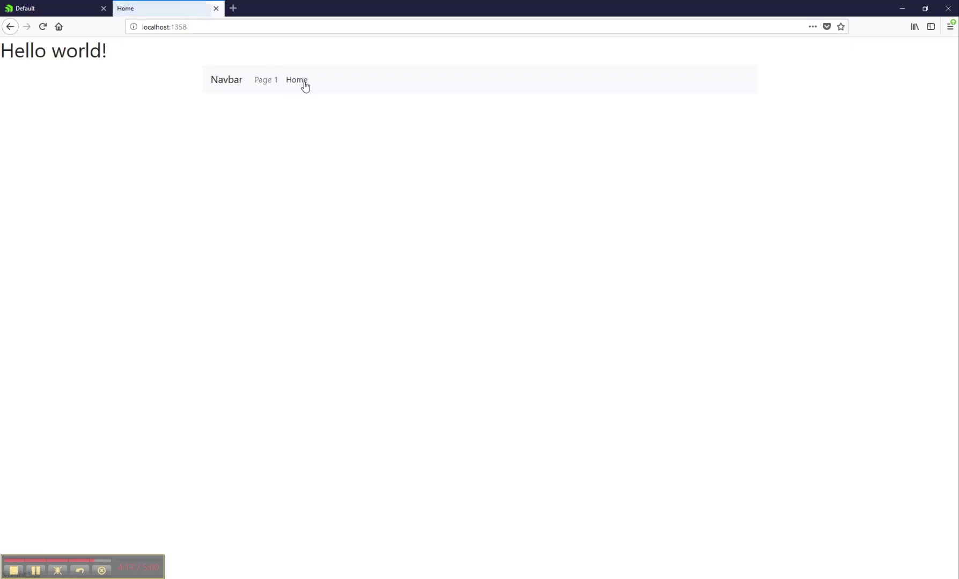
left_click(14, 571)
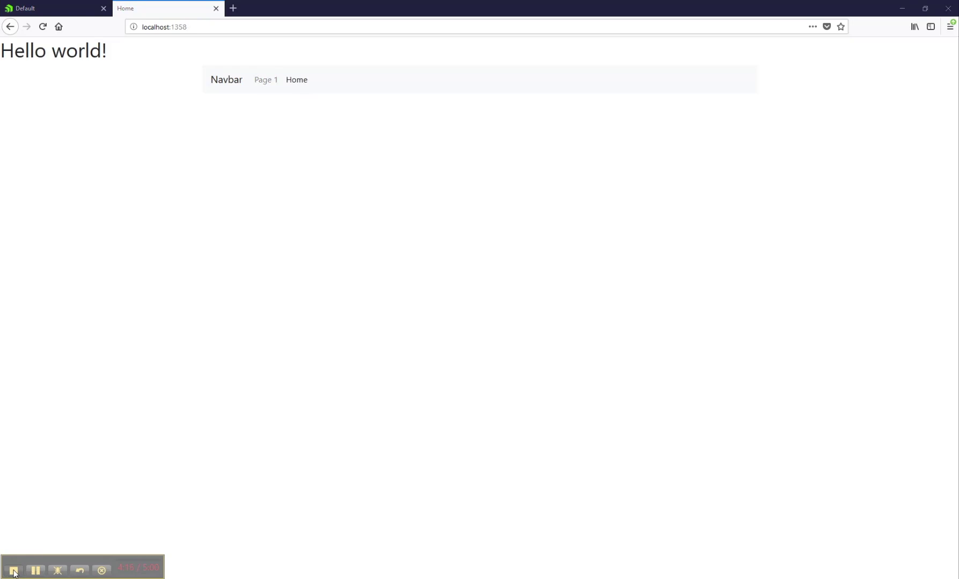